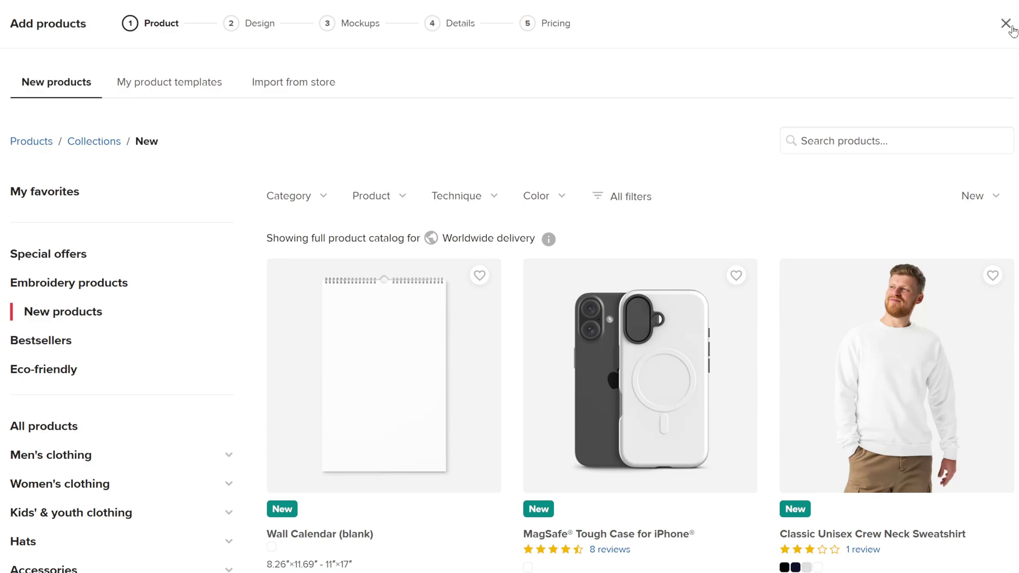
Start adding the "Teddy bear with a t-shirt Aaliyah" product template to the Pink Dreams Gifts store
click(1006, 24)
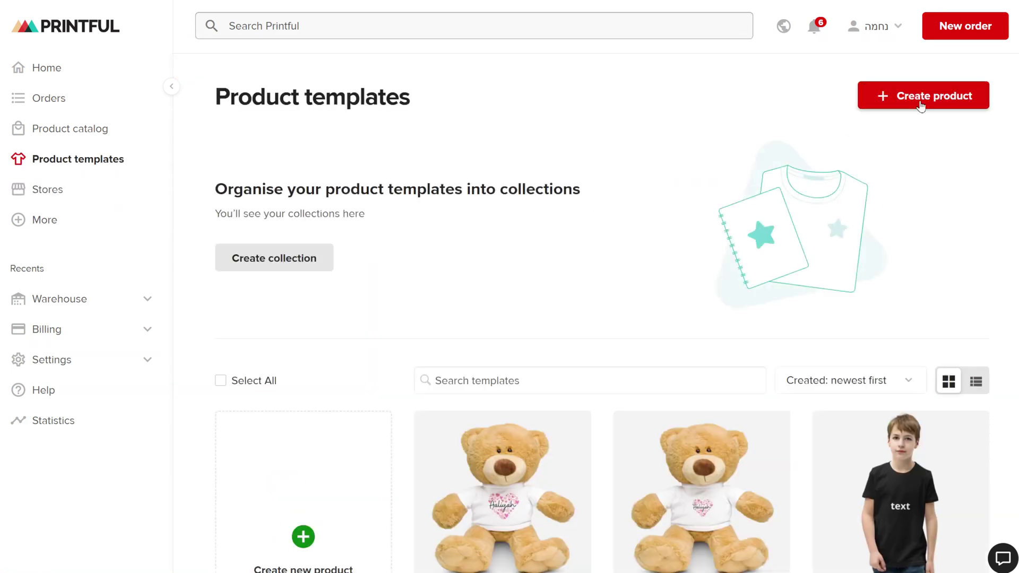
click(921, 106)
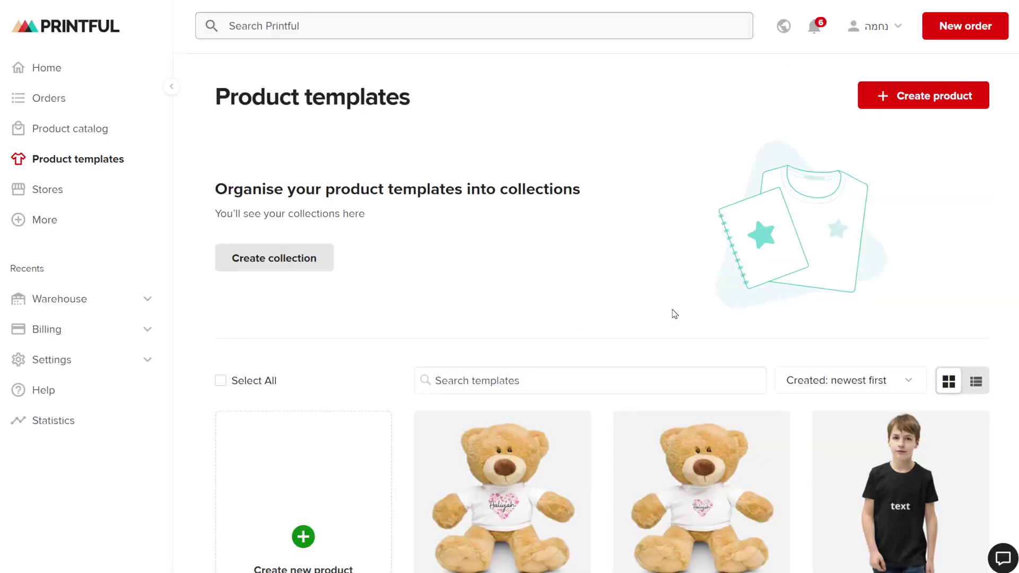
scroll(674, 314, down, 6)
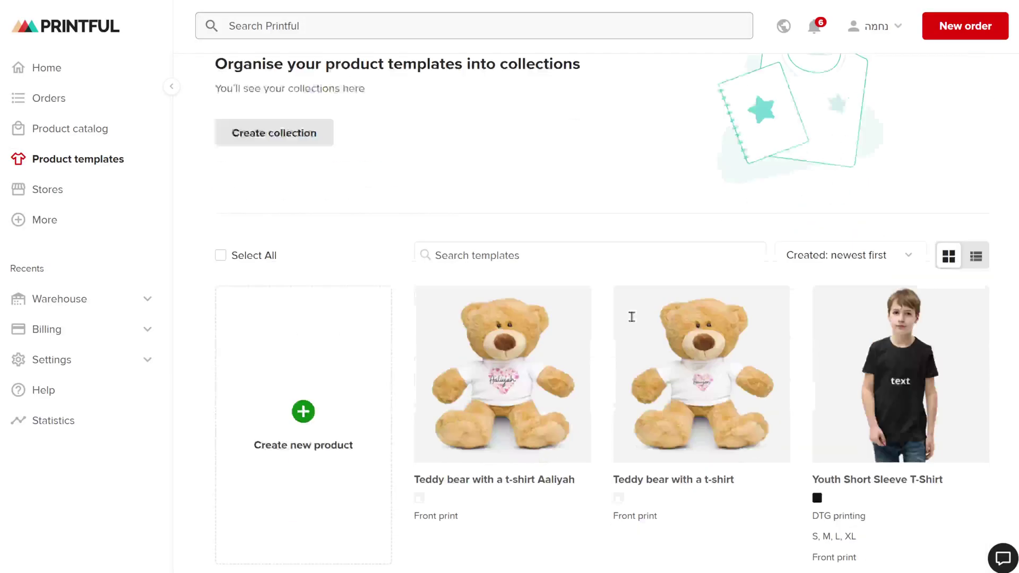
mouse_move(496, 148)
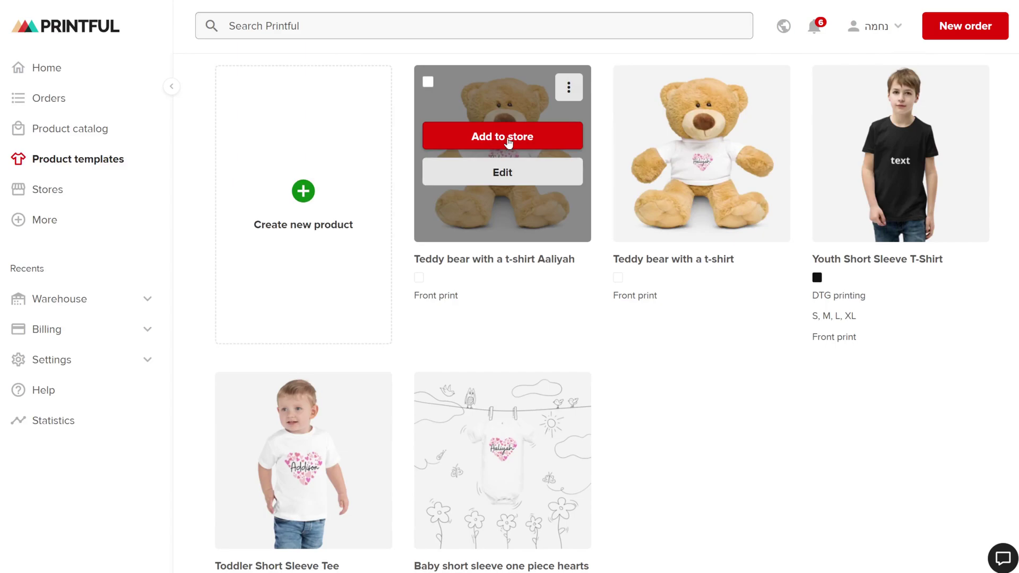
click(507, 140)
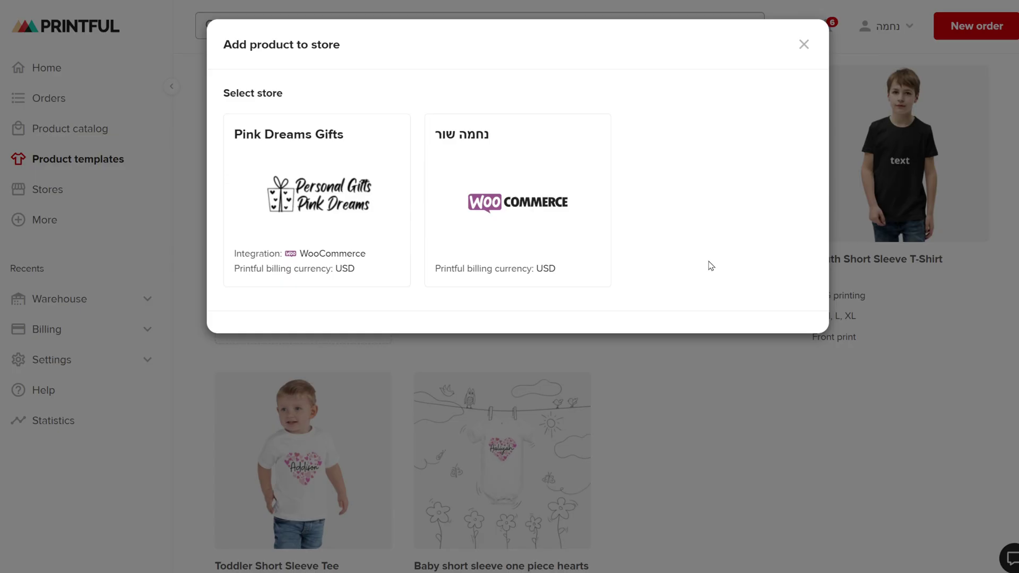
click(802, 45)
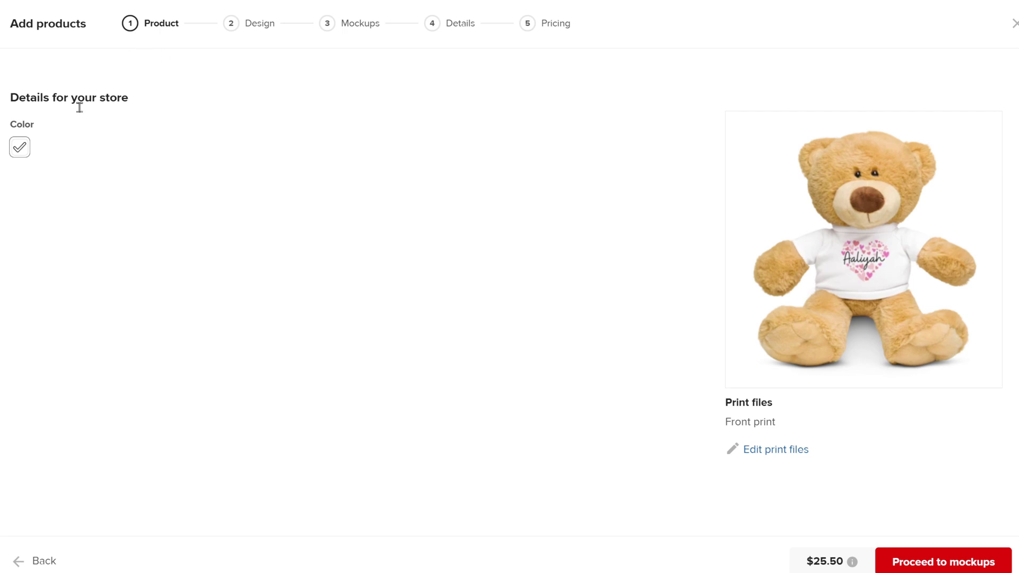
Choose basic mockups for the teddy bear and review its title, description, visibility and category details
click(958, 562)
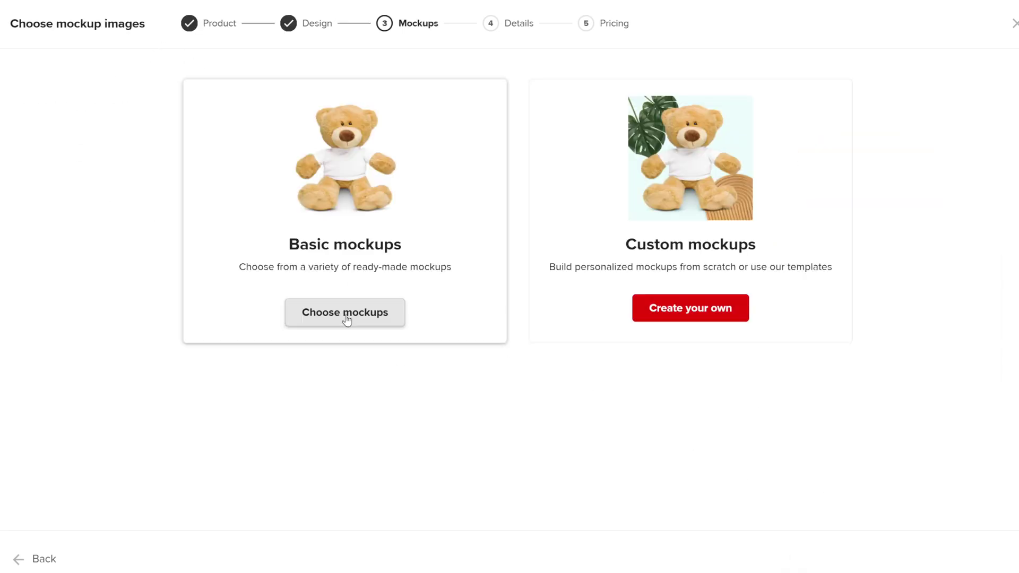
click(346, 321)
click(974, 560)
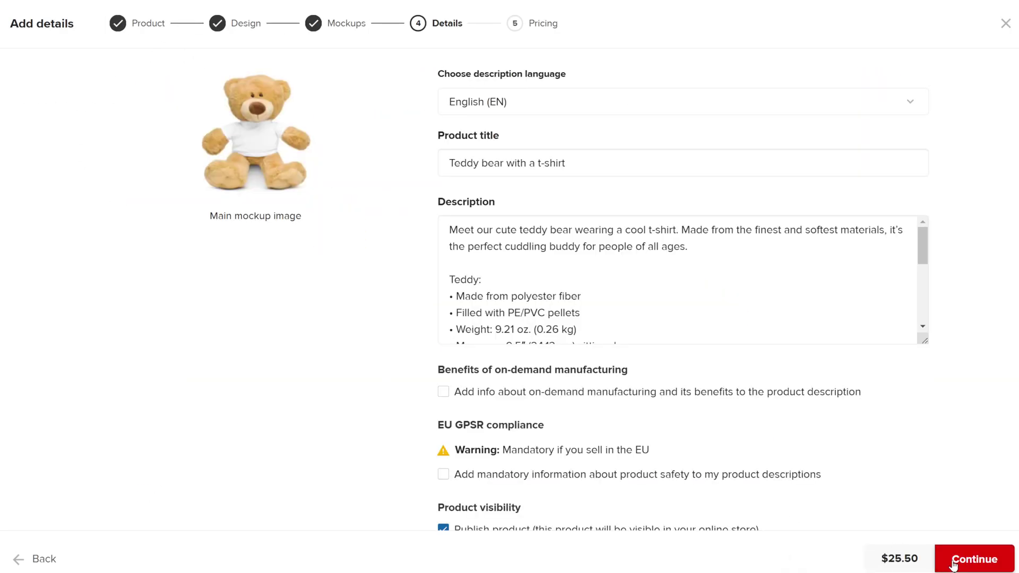
scroll(812, 223, down, 2)
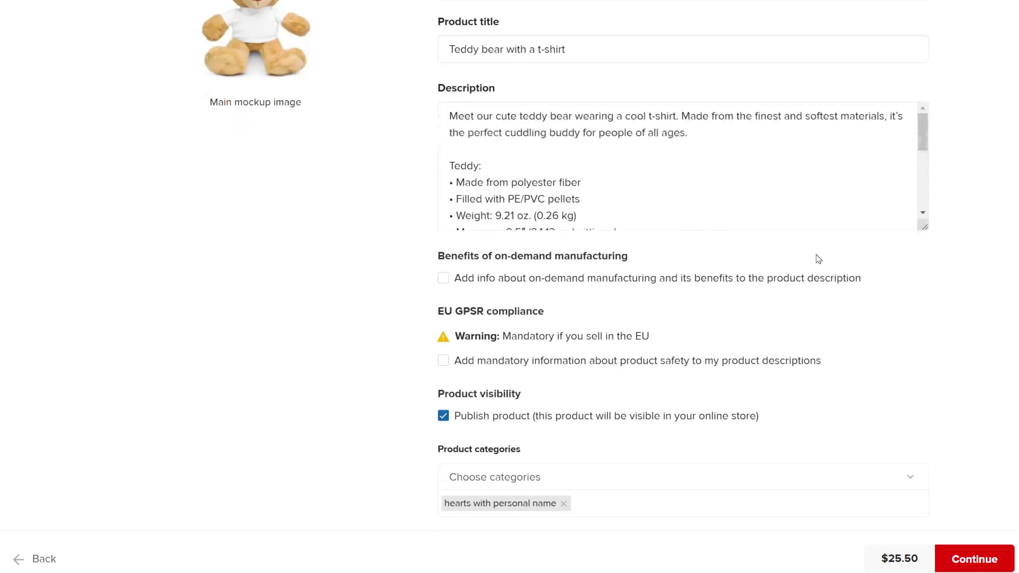
scroll(813, 272, up, 2)
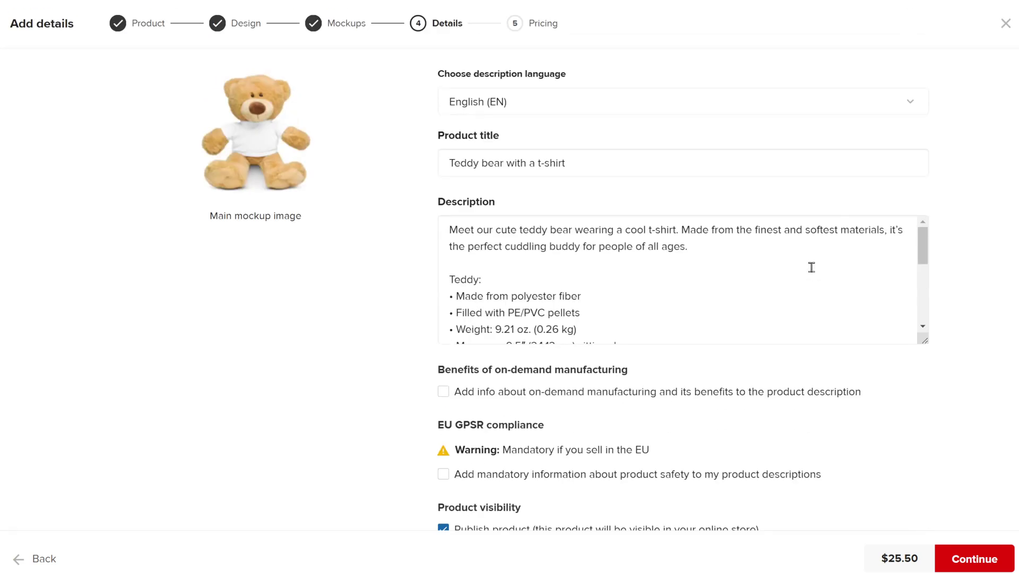
scroll(812, 268, down, 5)
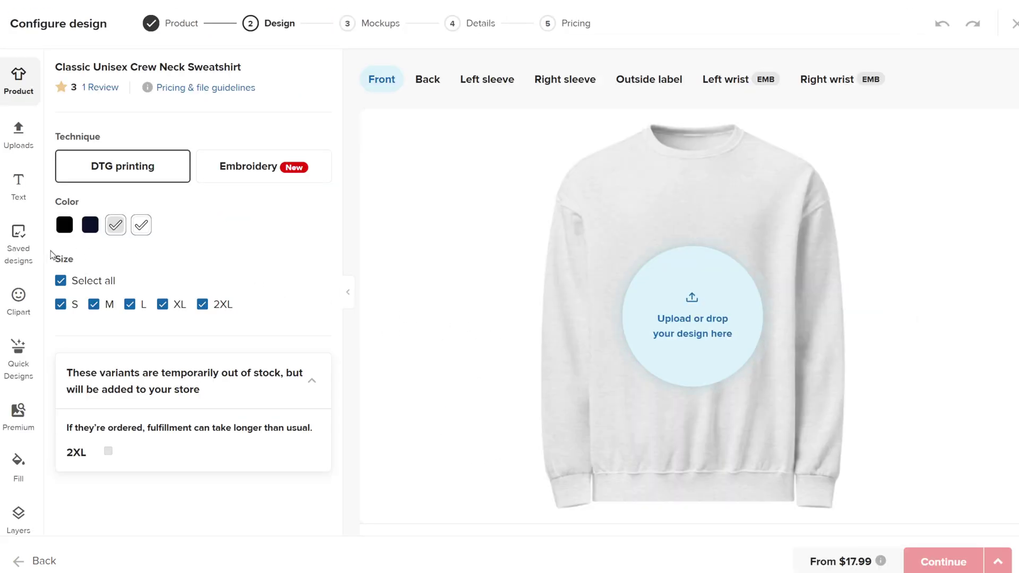
Place Abigail.png from the file library on the front of the Classic Unisex Crew Neck Sweatshirt
click(19, 137)
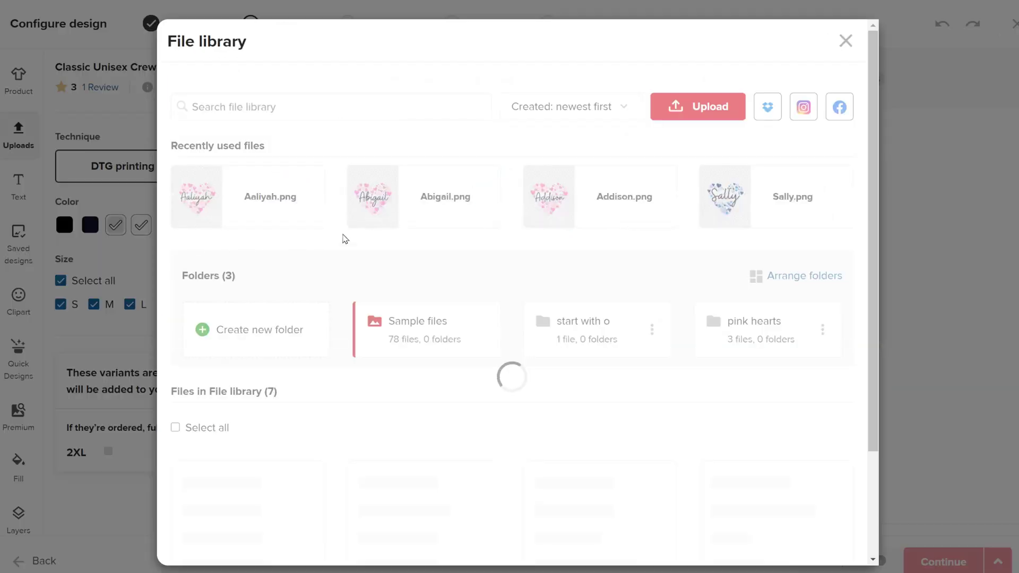
click(406, 196)
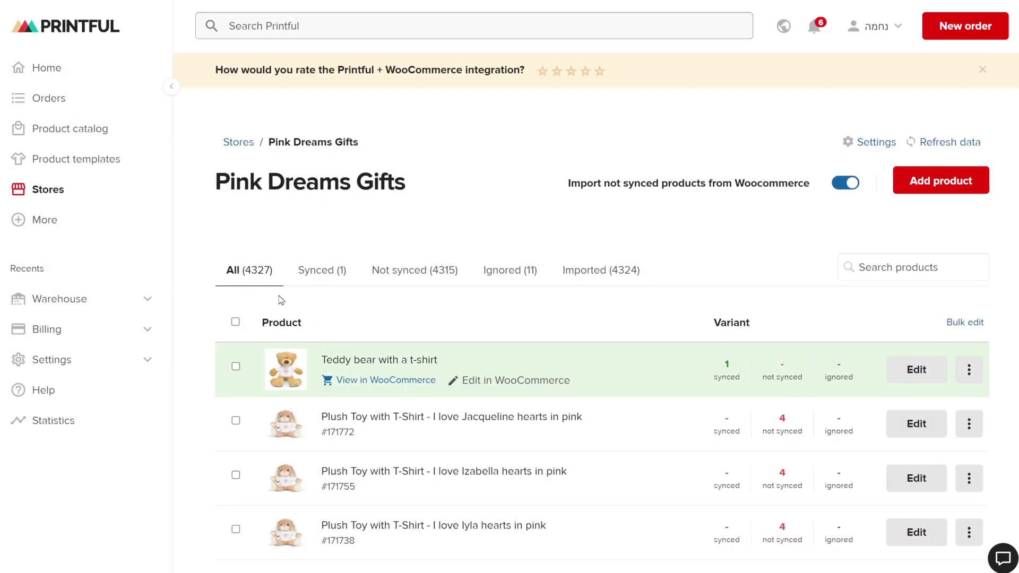
Start a new product template from women's clothing with the All-Over Print Women's Crew Neck T-Shirt
click(940, 190)
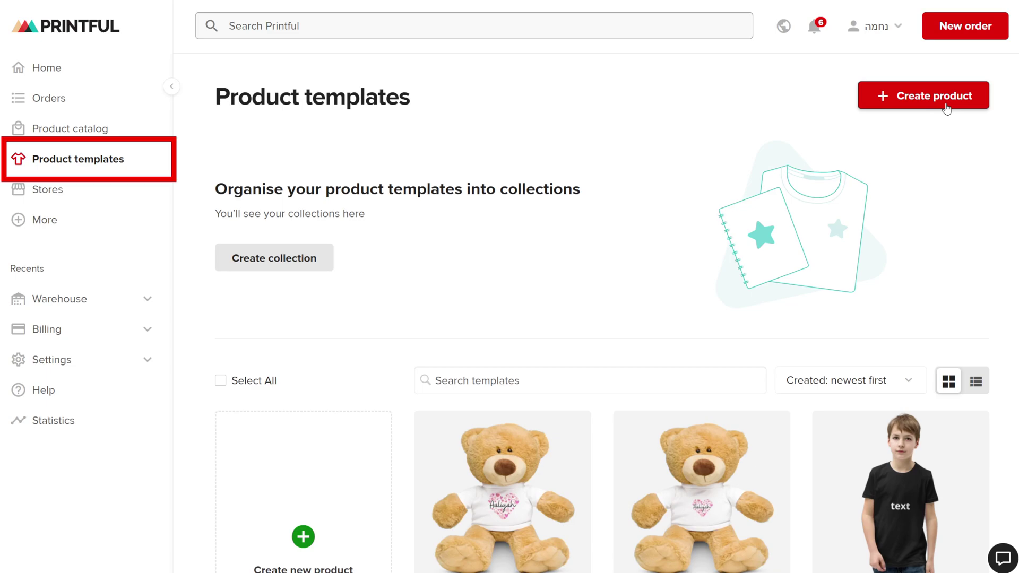
click(947, 108)
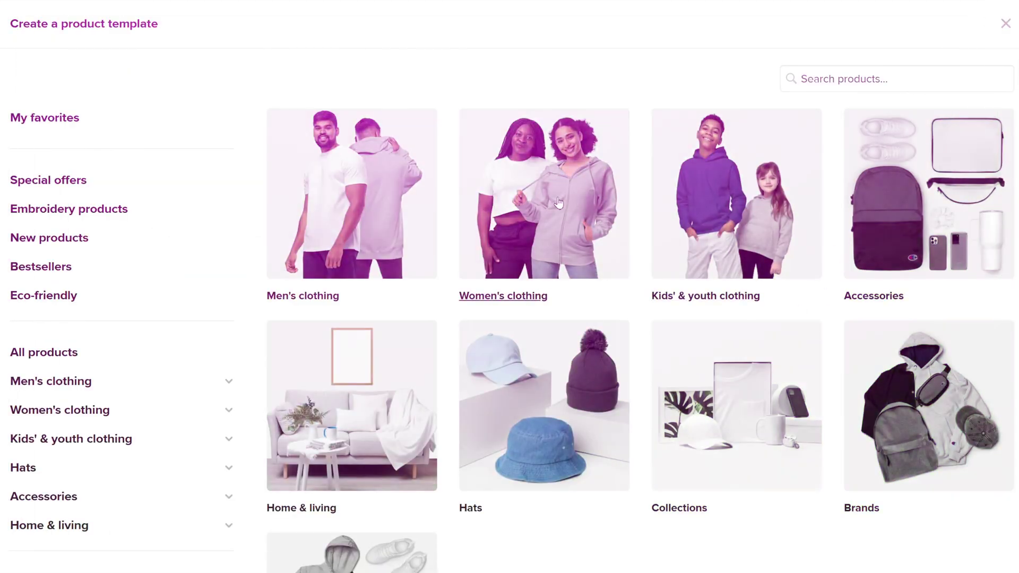
click(595, 297)
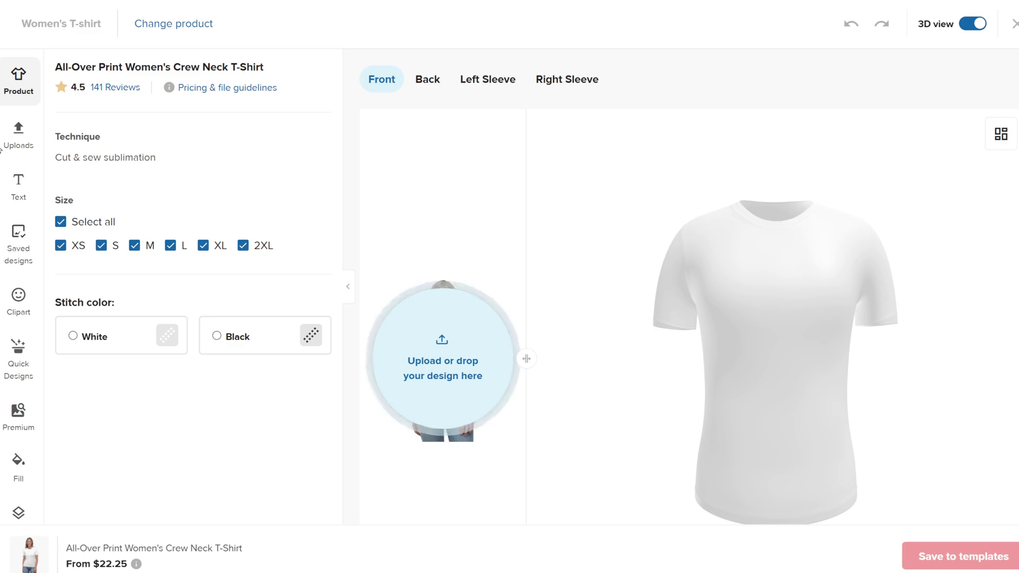
Add Aaliyah.png to the T-shirt front and shrink it to about 10.3 by 12.4 units inside the safe print area
click(18, 135)
click(405, 196)
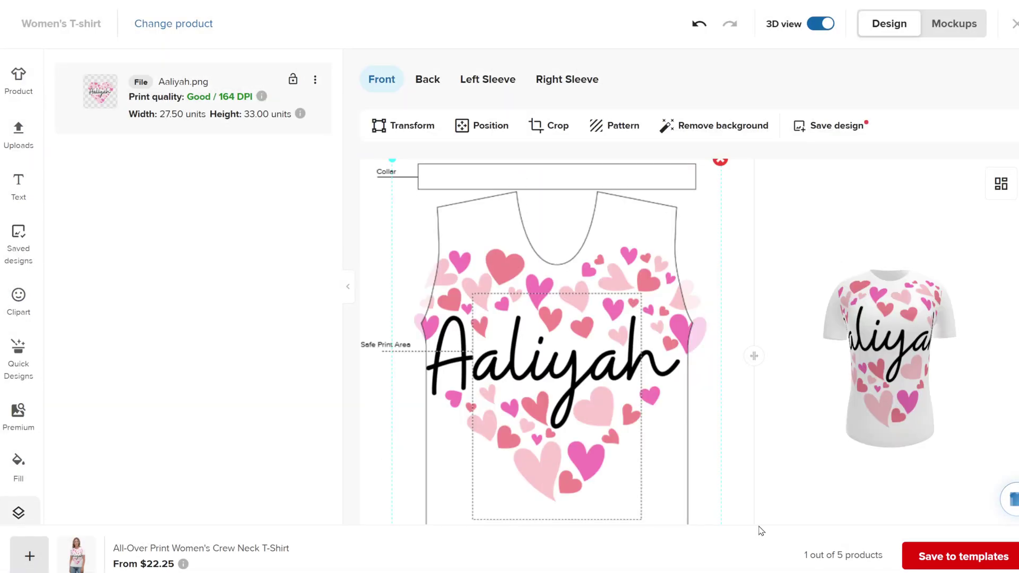
drag(392, 161, 496, 283)
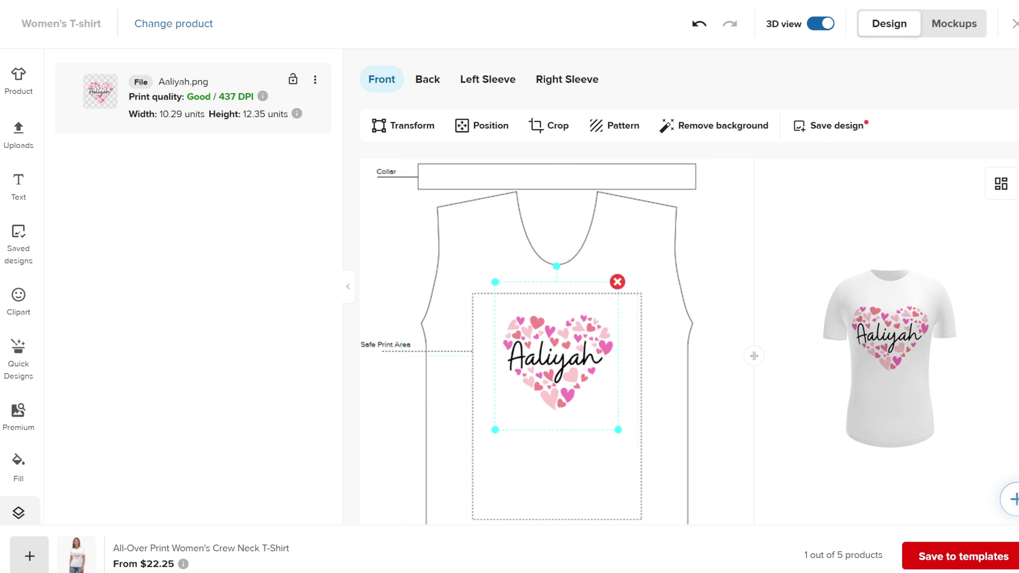
Rename the template as "Women's T-shirt Aaliyah"
click(98, 24)
text(Aa)
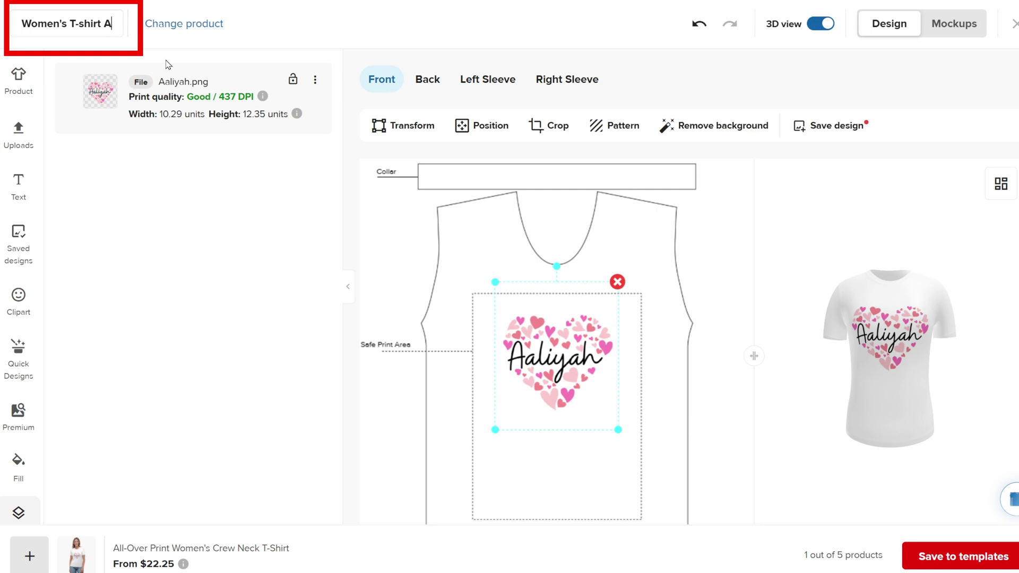
text(liyah)
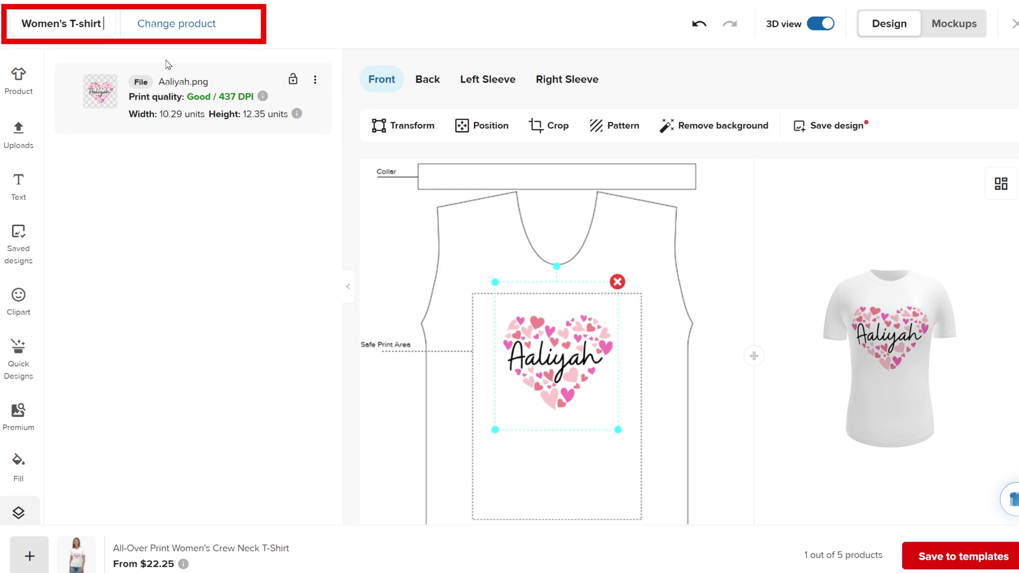
text(Aaly)
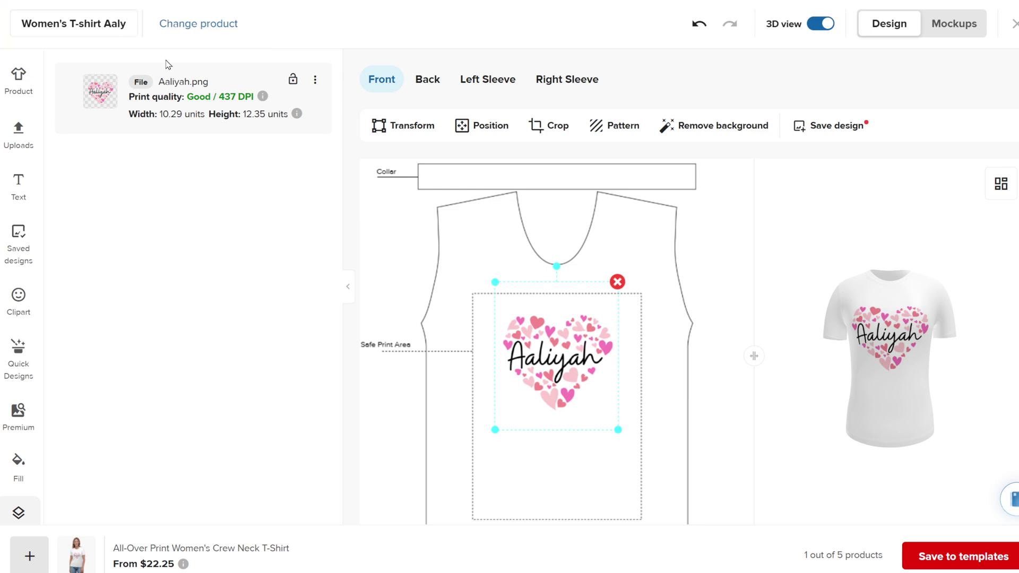
key(BackSpace)
text(iyah)
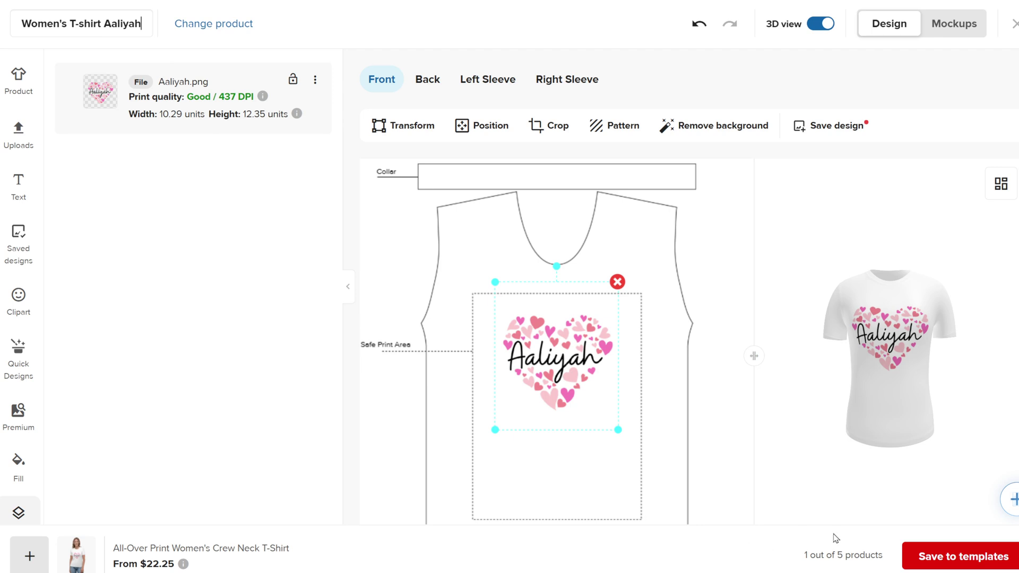
Save the women's T-shirt to the product templates with a white stitch color
click(927, 554)
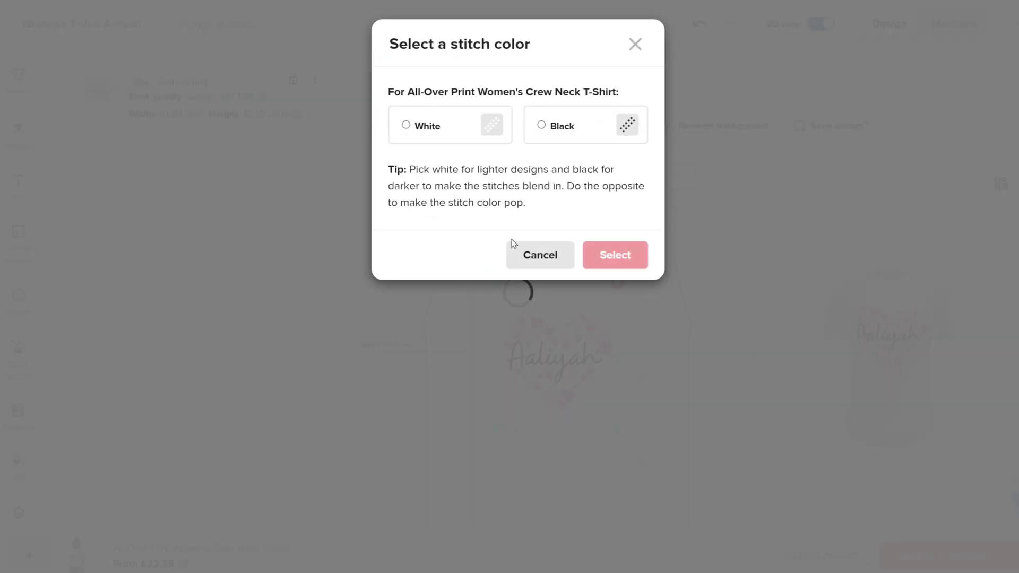
click(406, 125)
click(610, 256)
click(690, 125)
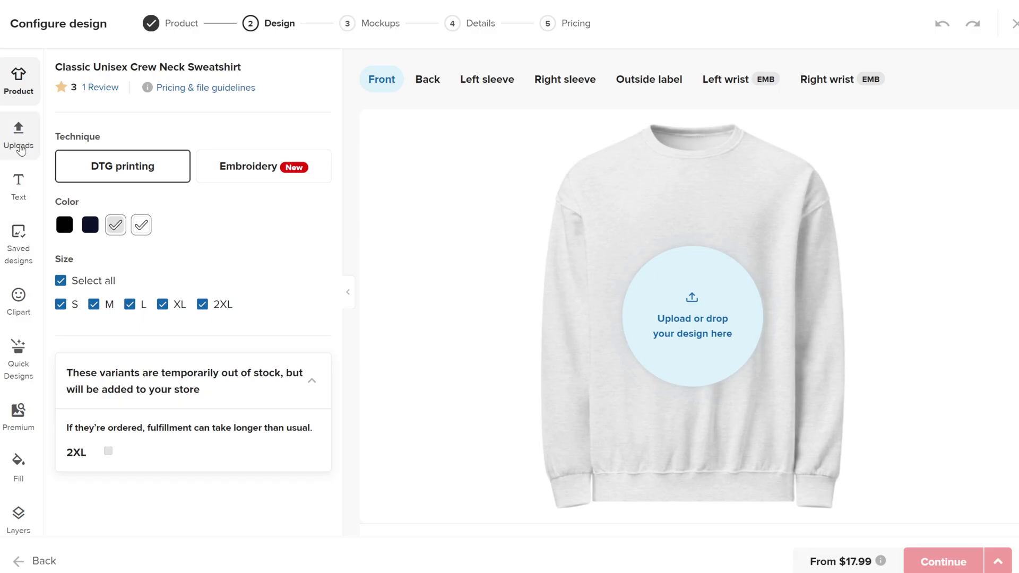
Add the Abigail.png design from the file library to the blank crew neck sweatshirt's front
click(19, 136)
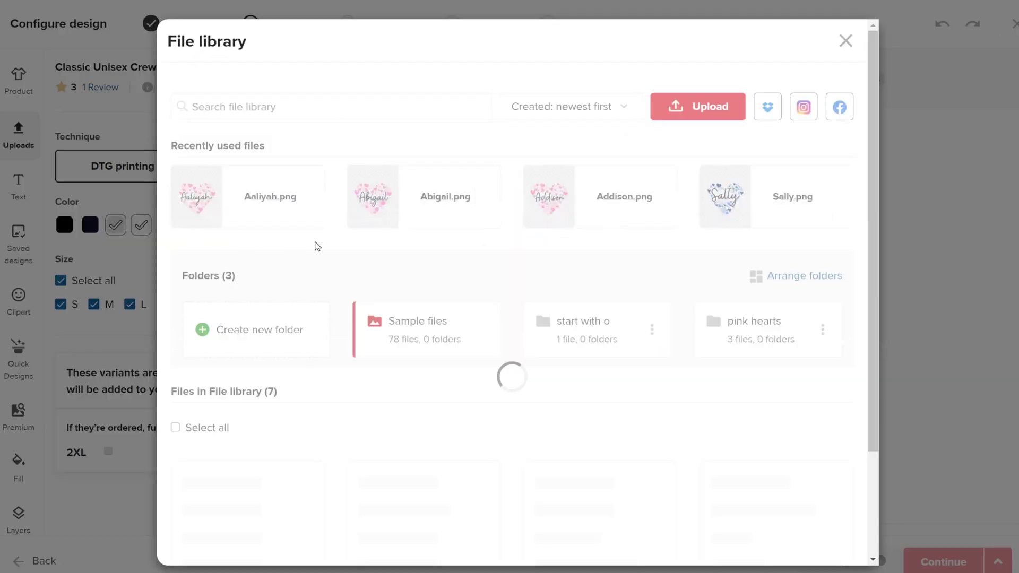
click(407, 195)
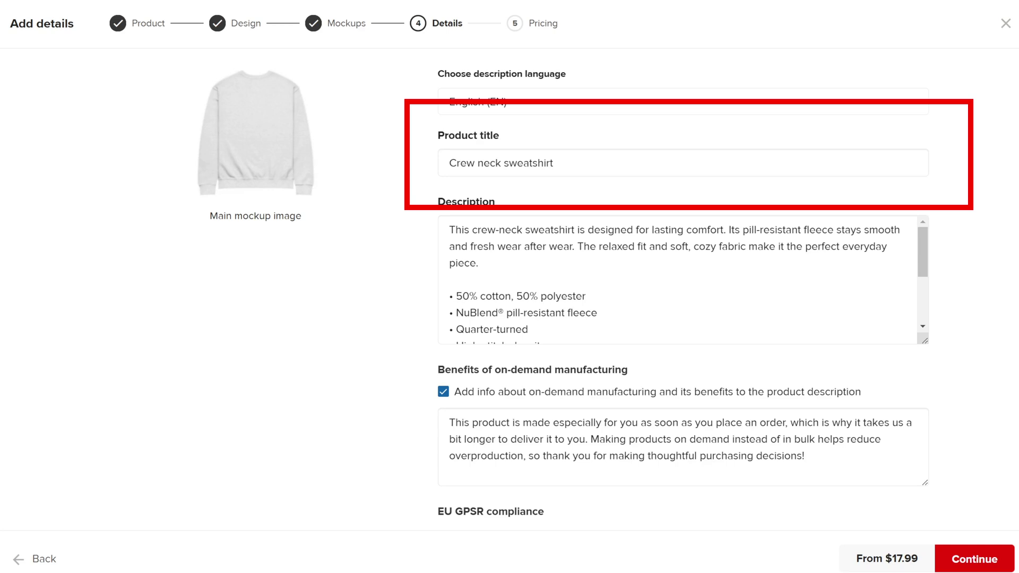
Keep the crew neck sweatshirt's details and retail prices as they are and submit the product to the store
scroll(791, 435, down, 5)
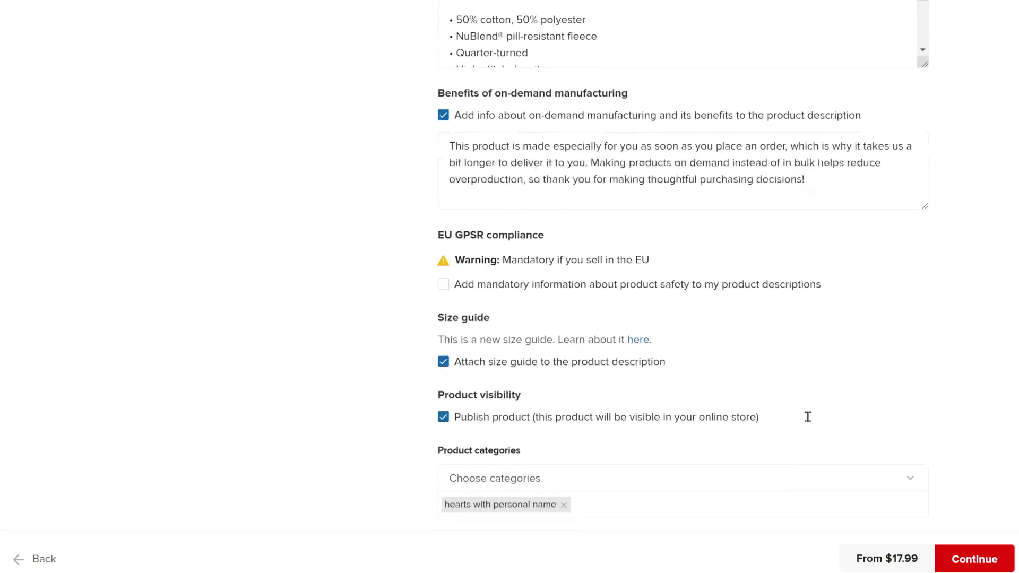
click(975, 560)
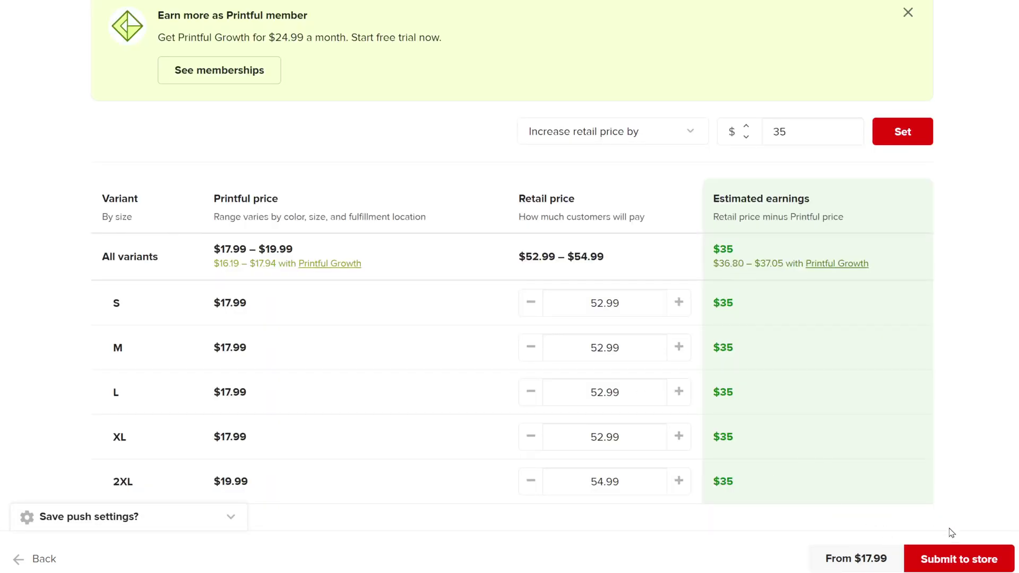
click(960, 559)
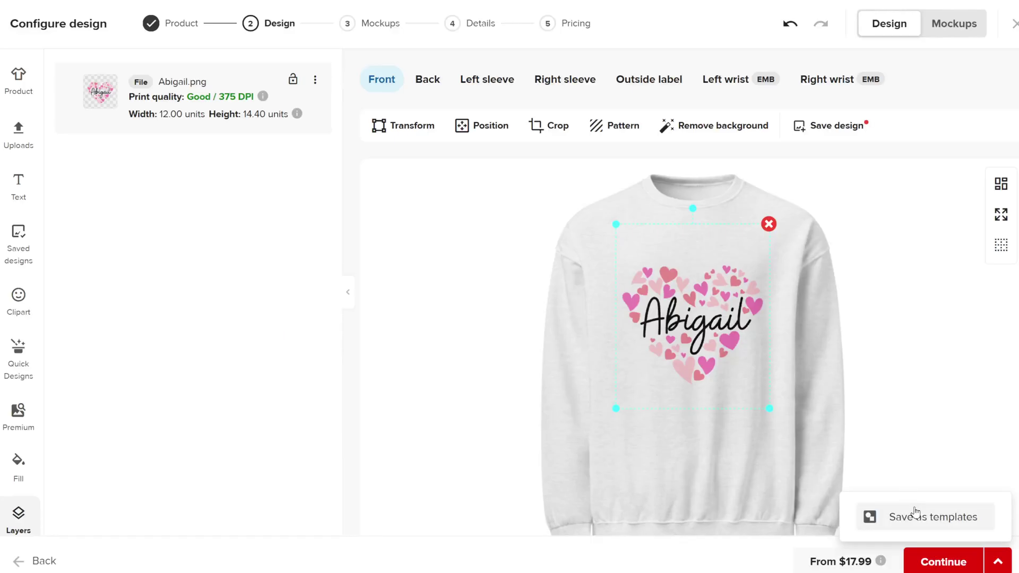
Save the sweatshirt design as a template, and rename the existing front and left wrist sweatshirt template as "Crew neck sweatshirt Abigail"
click(933, 530)
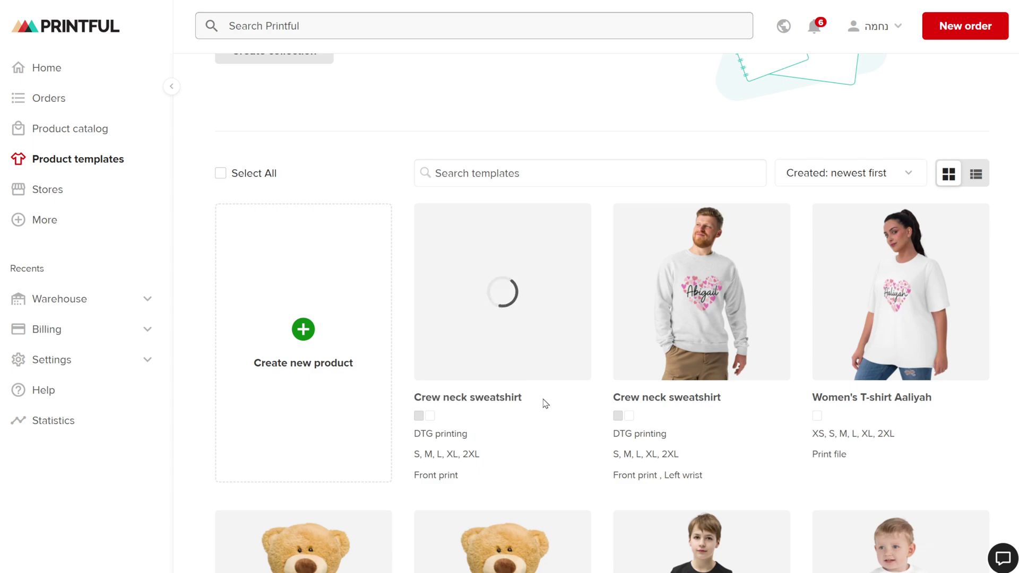
click(701, 314)
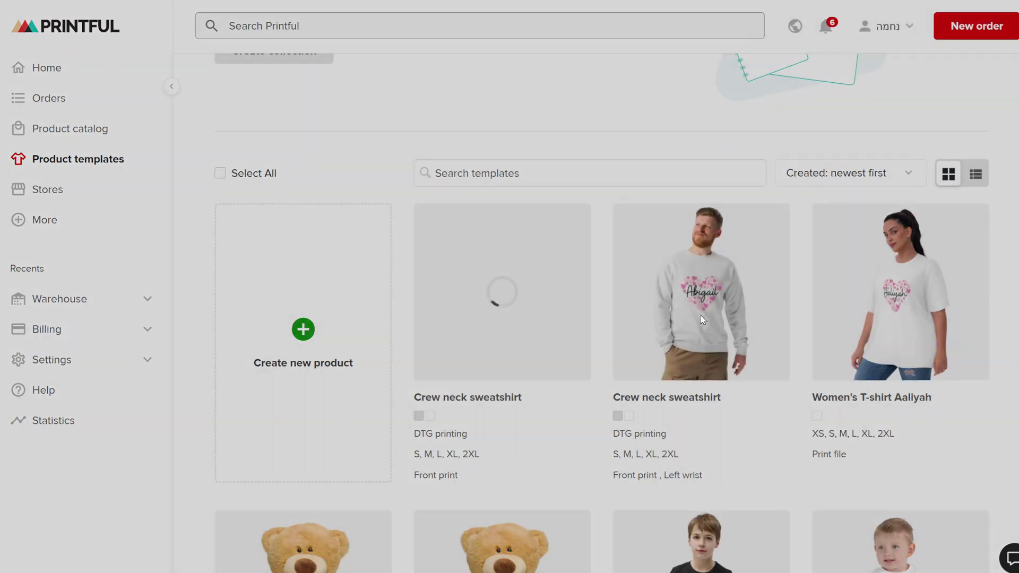
text(Abigail)
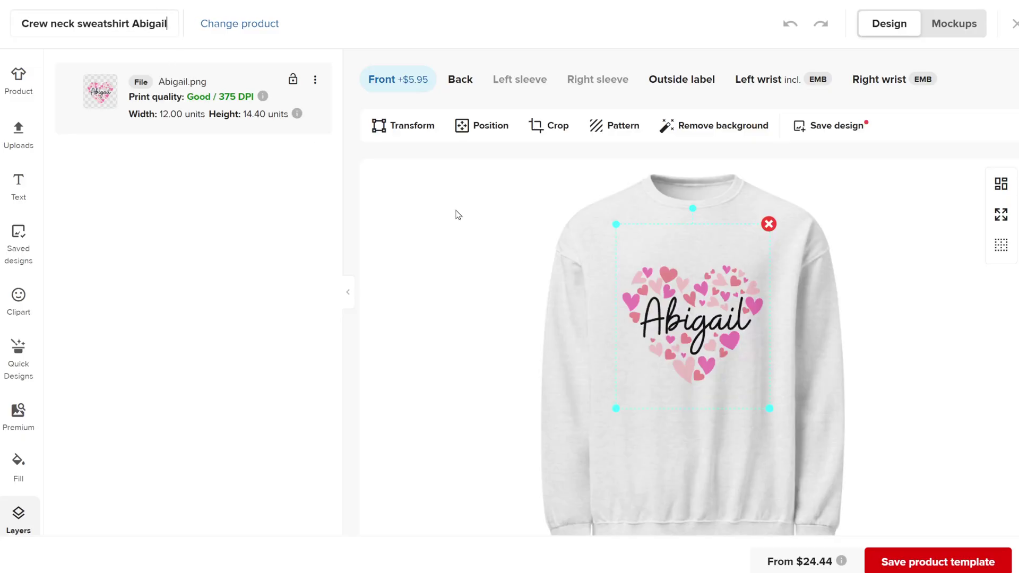
click(970, 564)
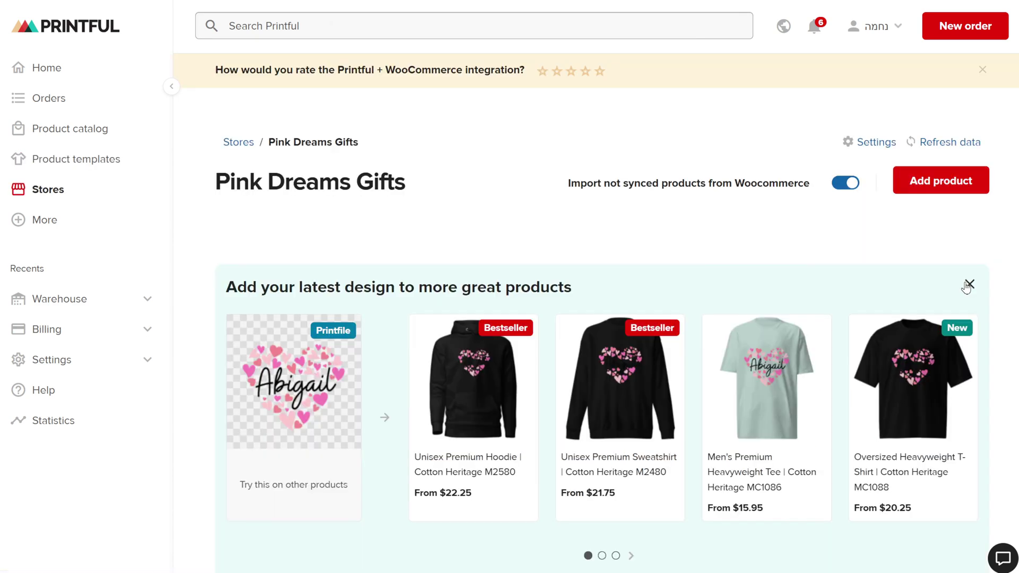
Save the store's Crew neck sweatshirt as a product template, leaving "Don't show this message again" unchecked
click(969, 301)
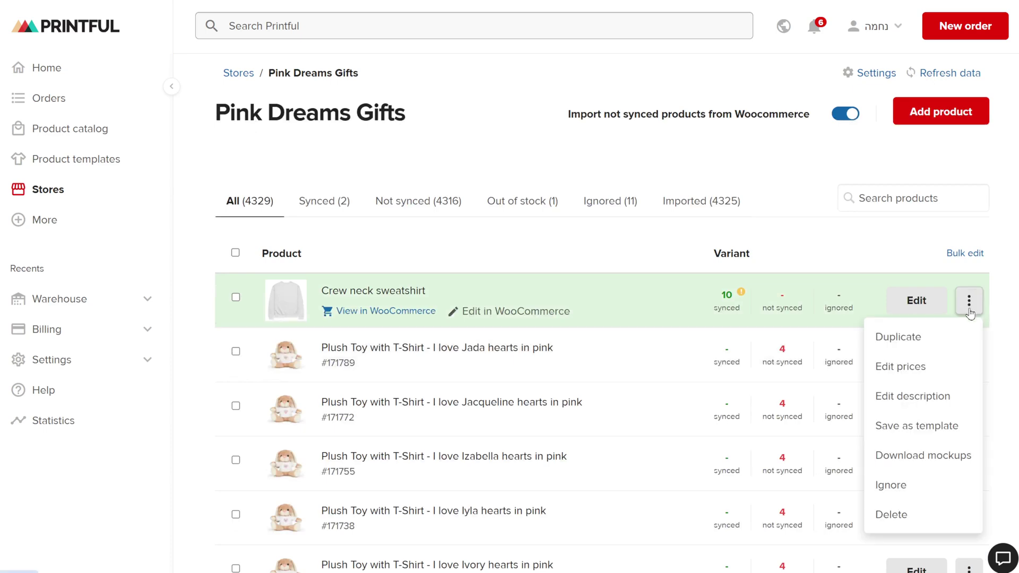
click(917, 429)
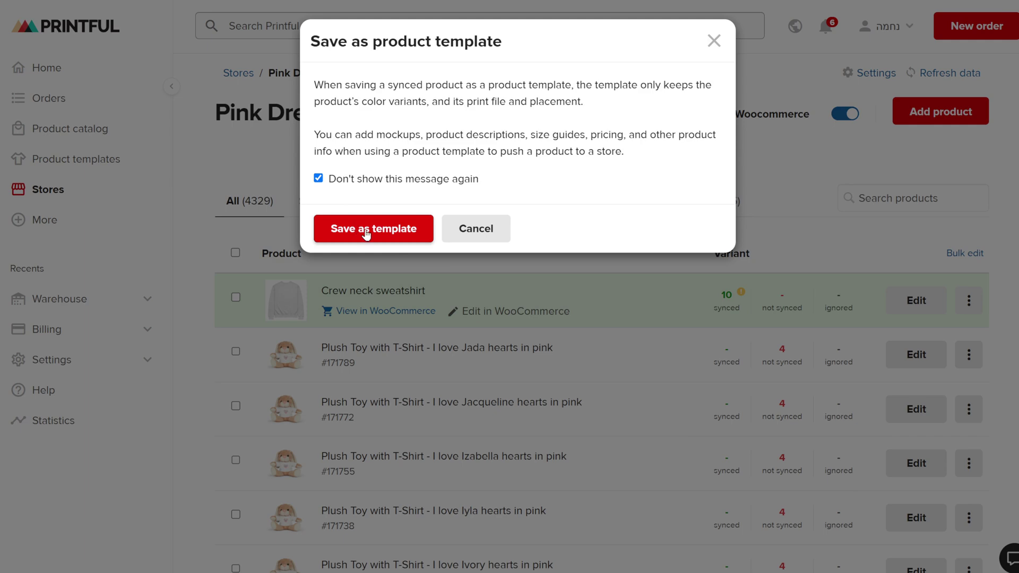
click(318, 179)
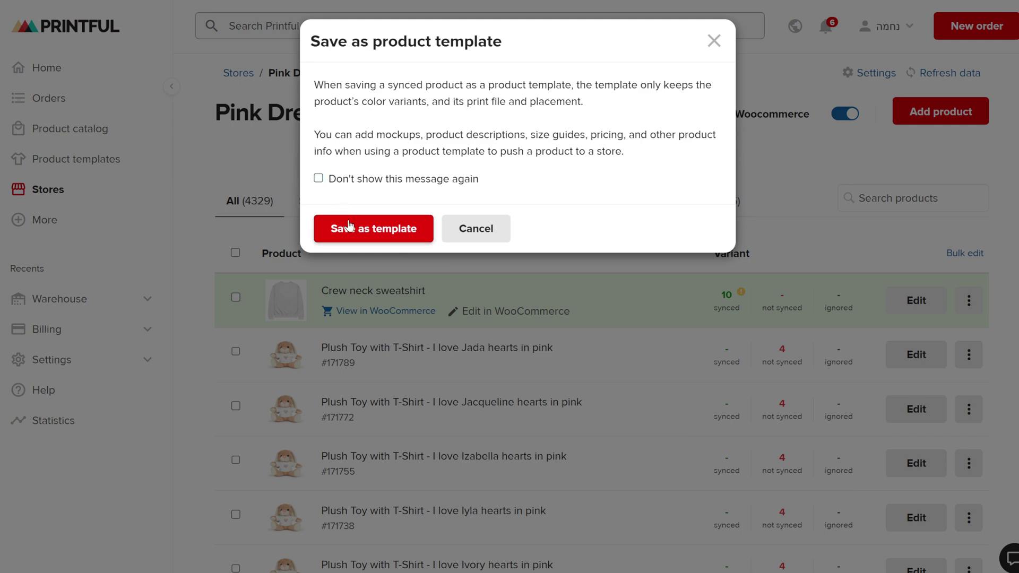
click(393, 237)
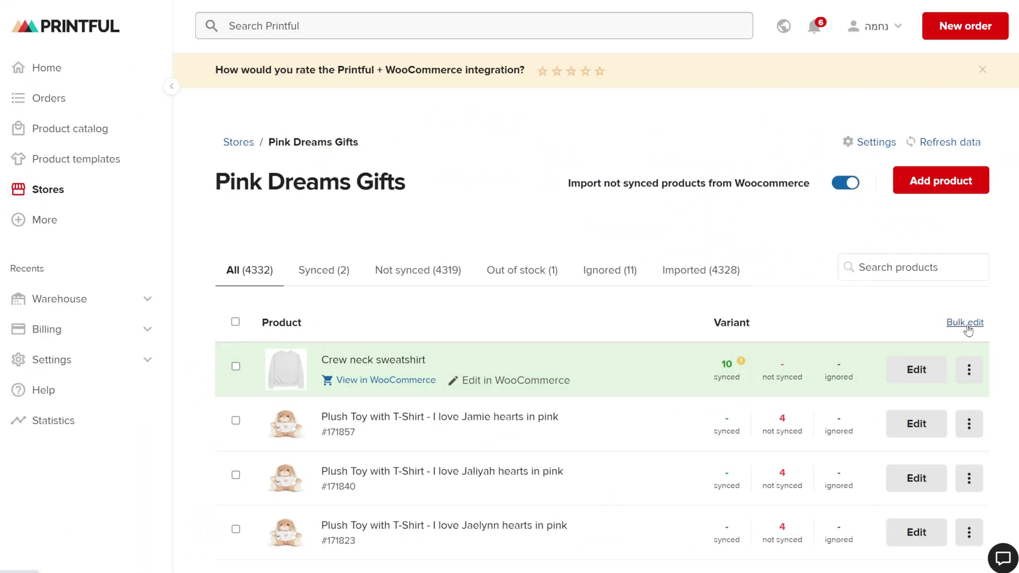
Select all products on the store's product page for bulk editing
click(966, 324)
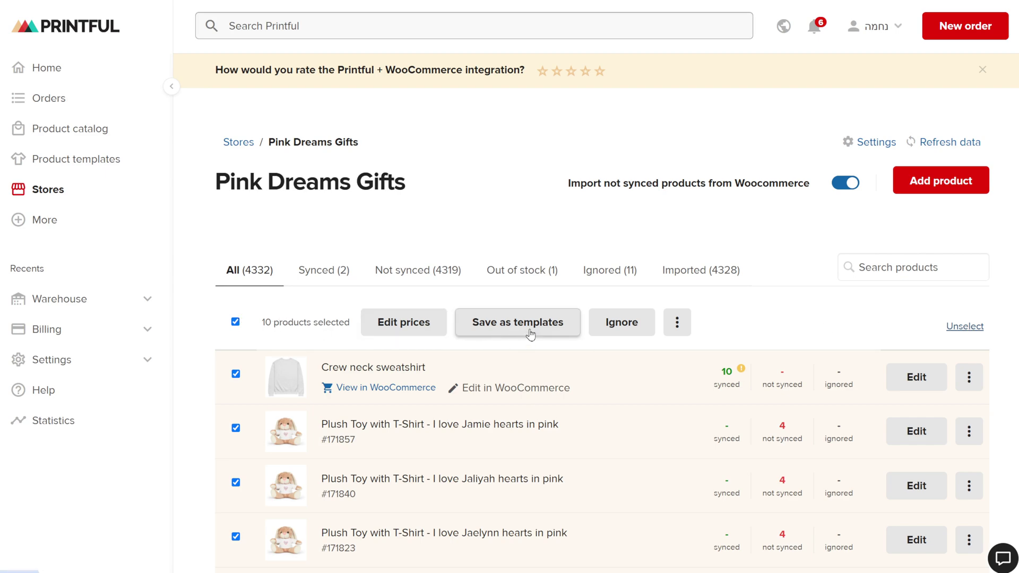
scroll(530, 334, down, 8)
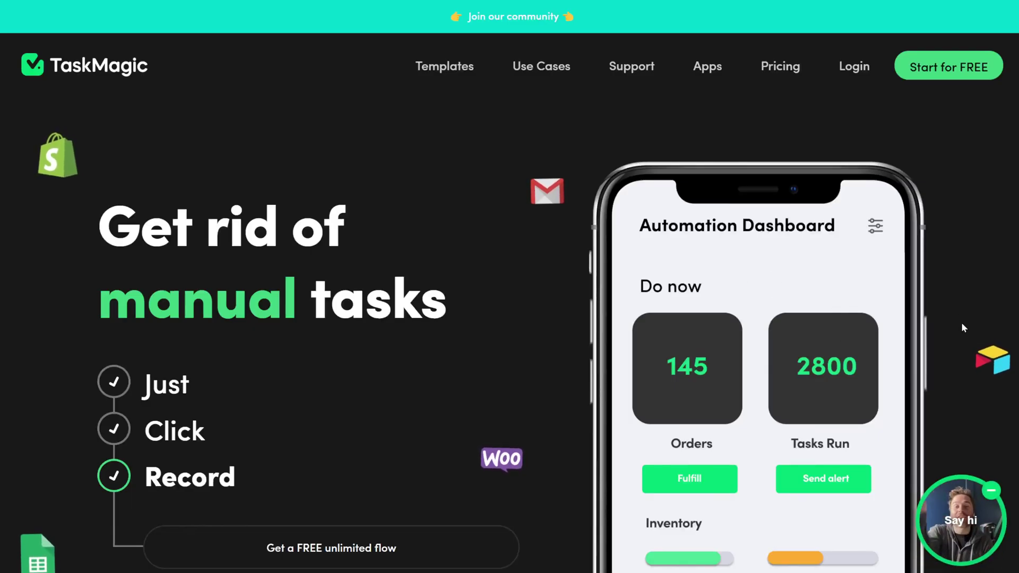
Switch to the TaskMagic website and read through its homepage about automating manual web tasks
scroll(961, 323, down, 2)
scroll(962, 327, down, 1)
scroll(961, 327, down, 1)
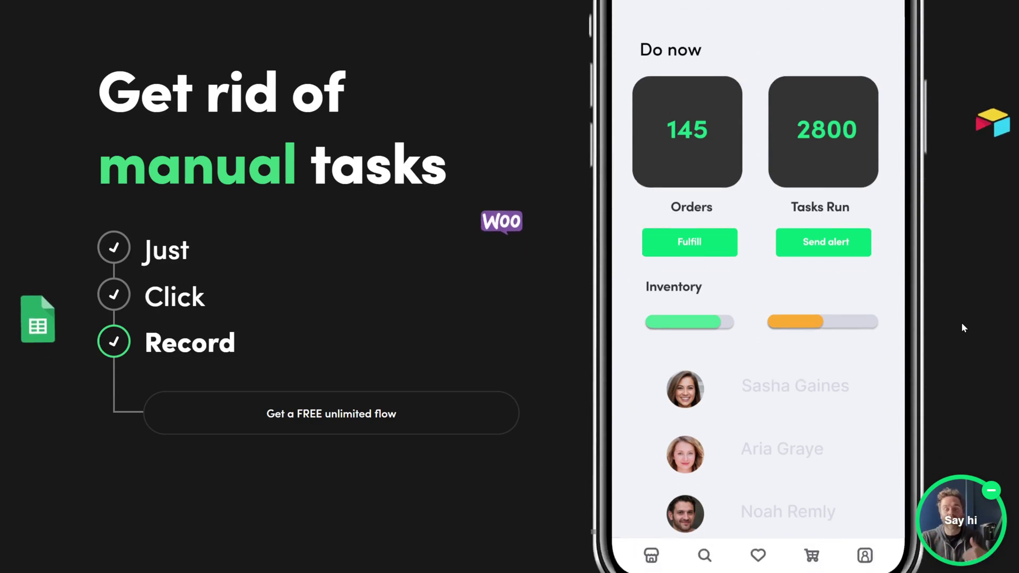
scroll(963, 327, down, 8)
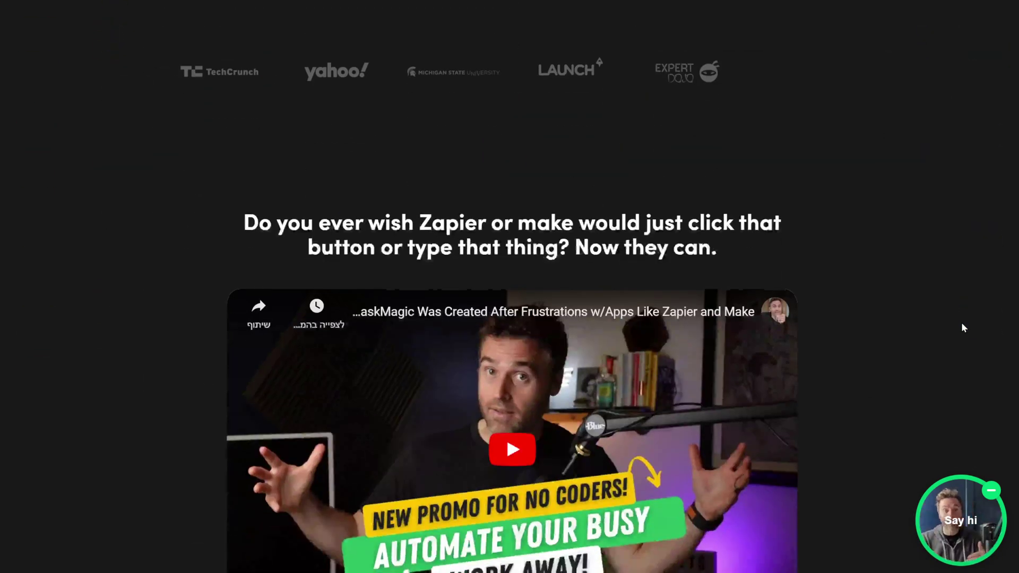
scroll(963, 327, down, 5)
scroll(963, 327, down, 8)
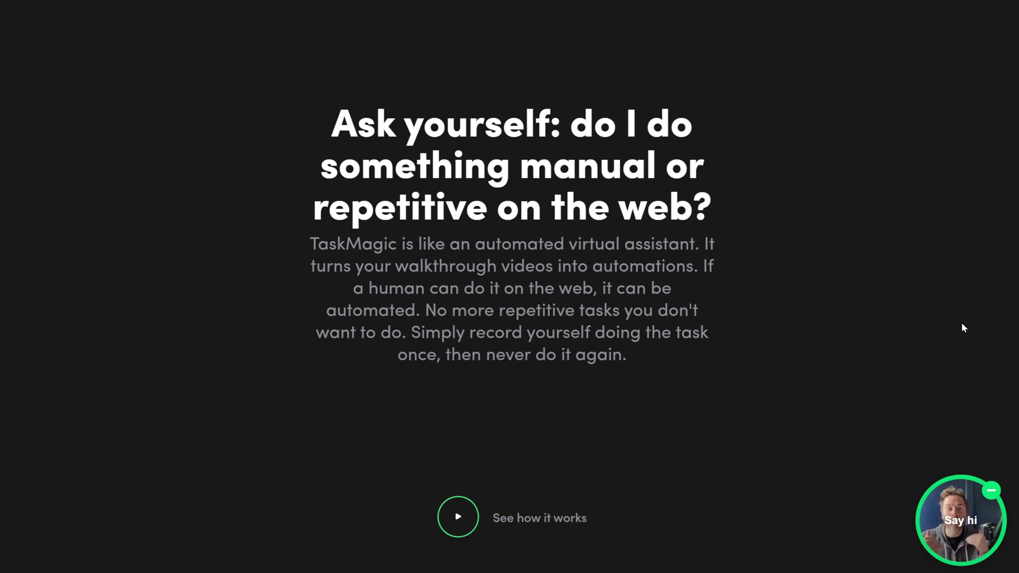
scroll(963, 327, down, 10)
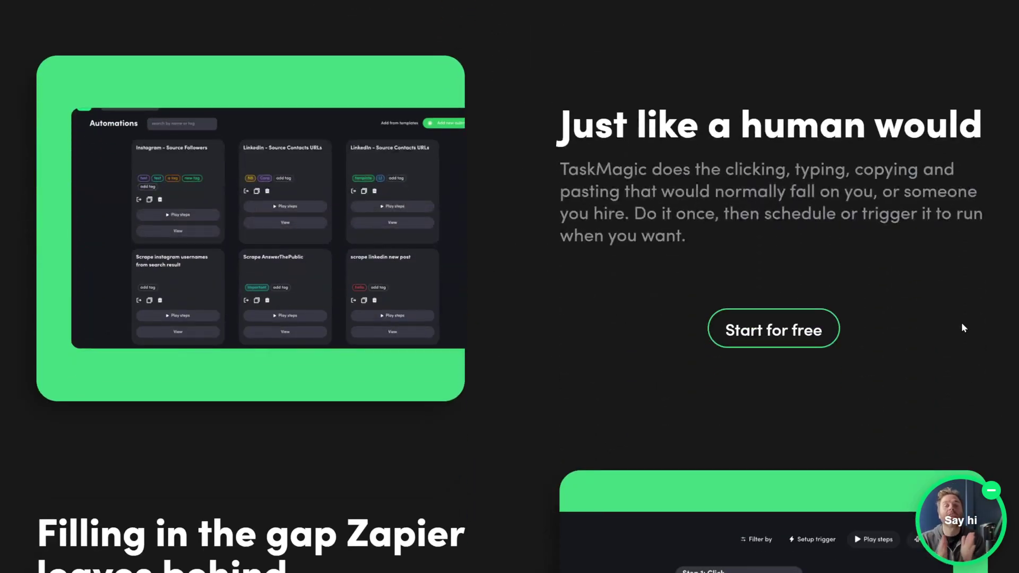
scroll(964, 328, down, 4)
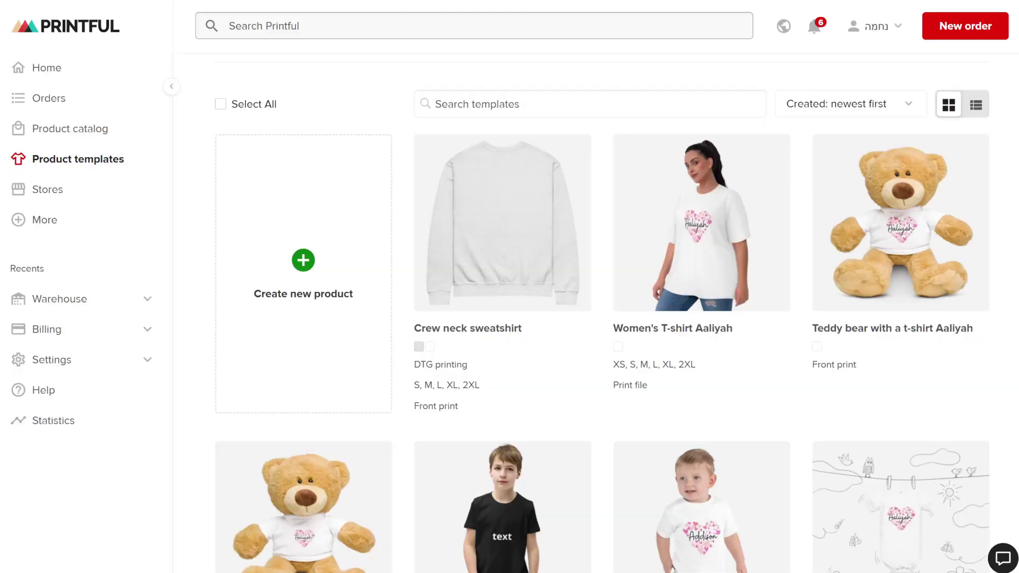
Edit the Crew neck sweatshirt template in Printful, view its back, and choose a file library design for its left wrist
mouse_move(644, 281)
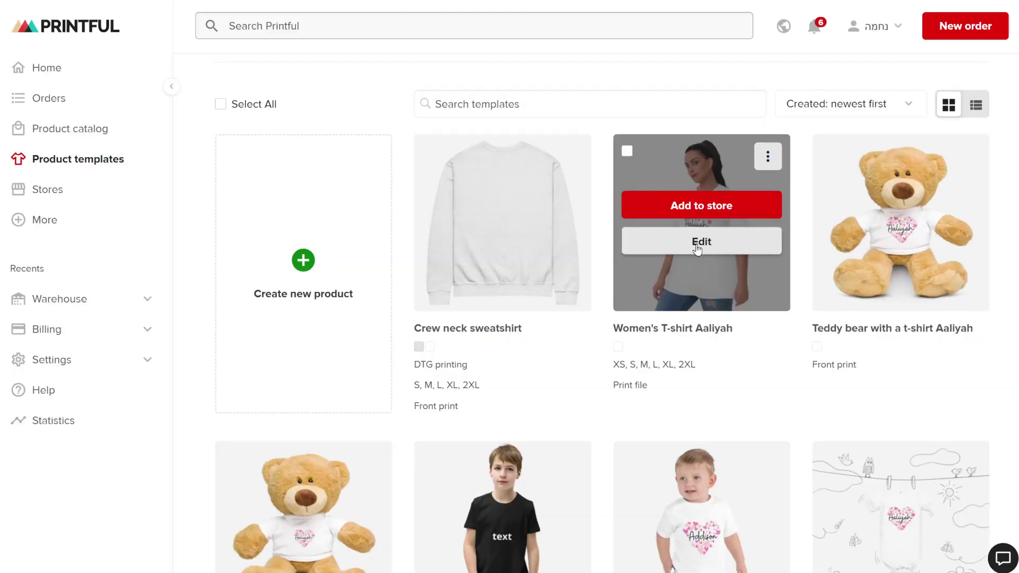
click(506, 240)
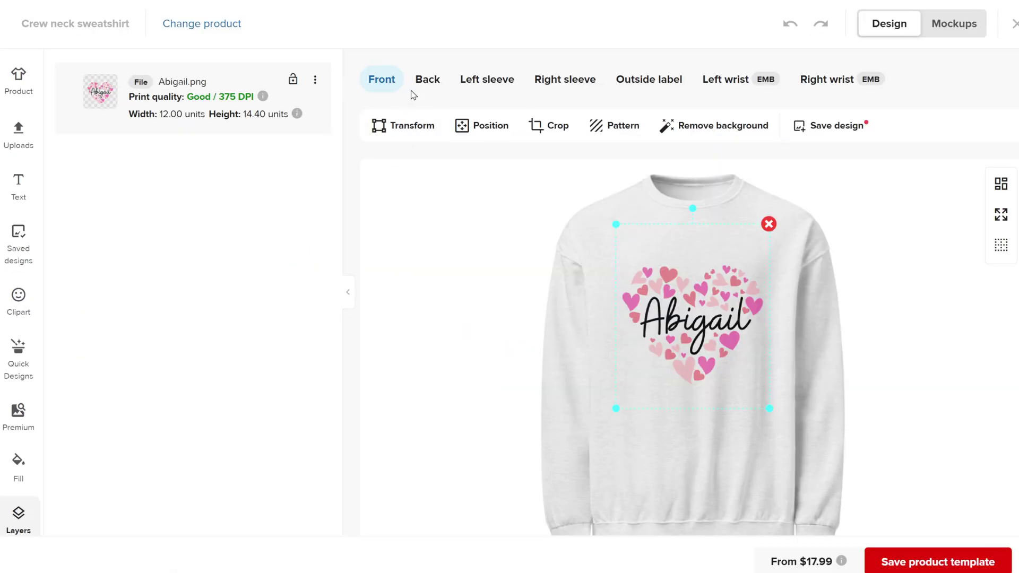
click(426, 82)
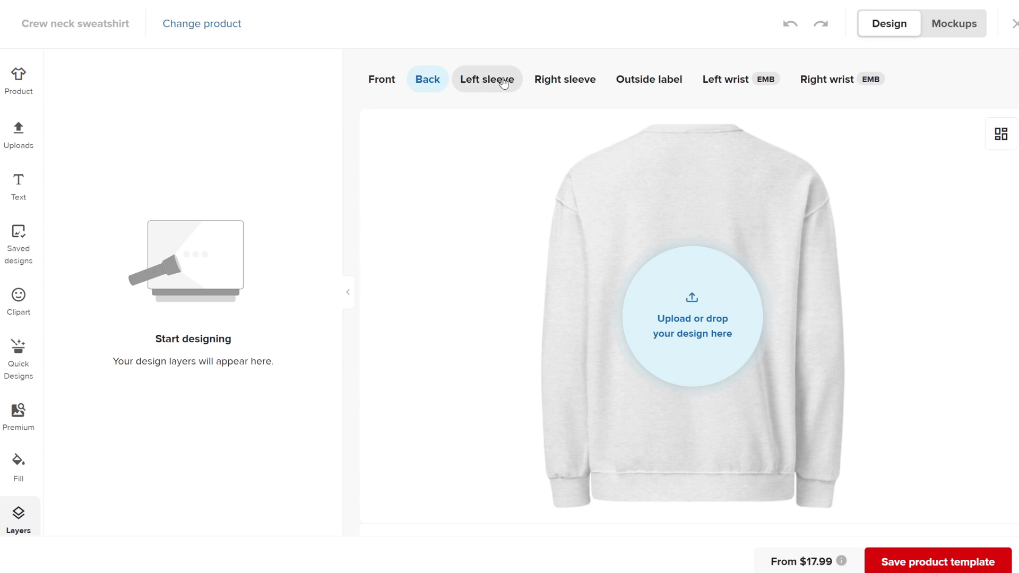
click(748, 82)
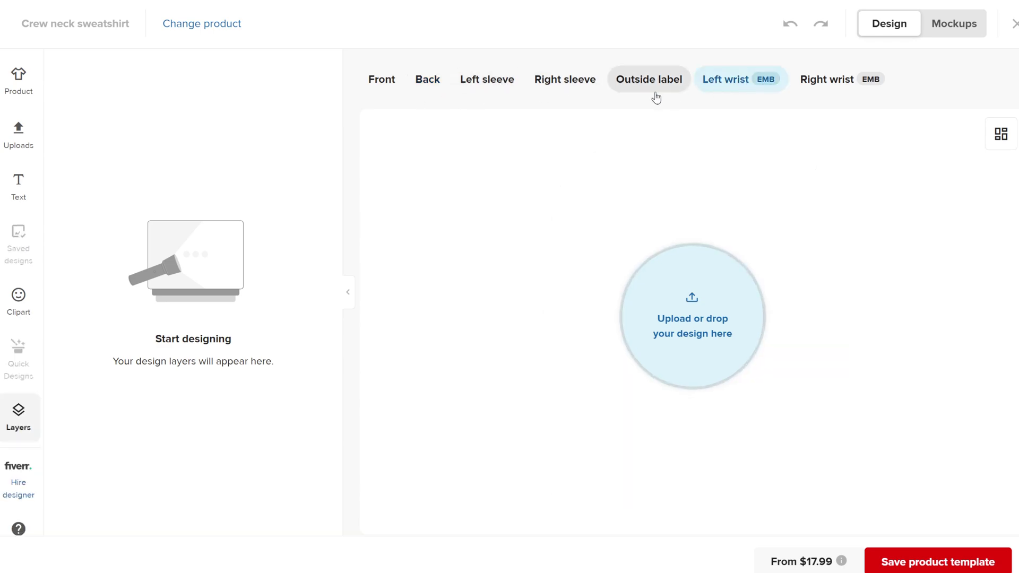
click(31, 138)
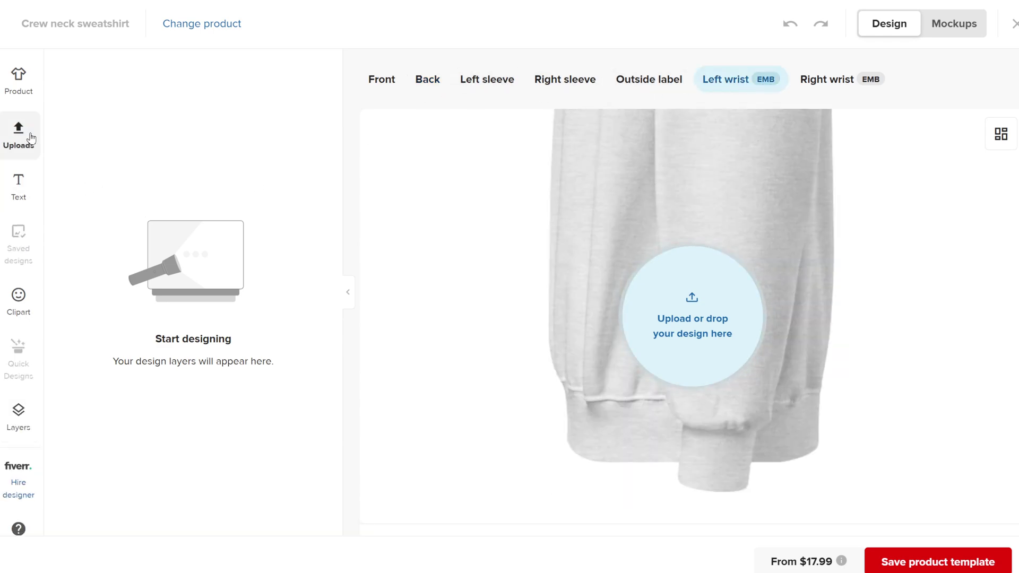
click(759, 195)
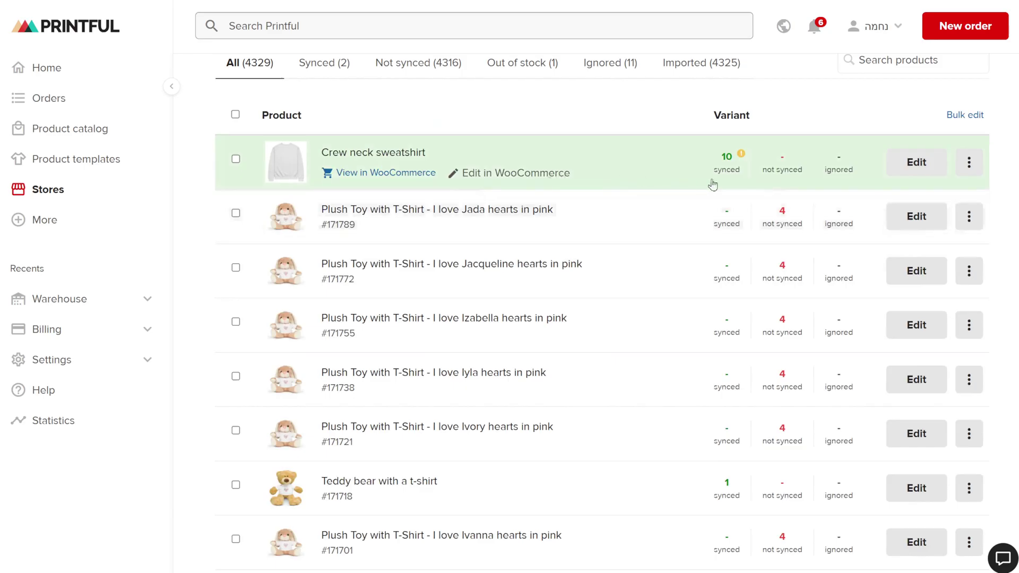
Open the design of the store's synced Crew neck sweatshirt and view its left wrist placement
click(924, 164)
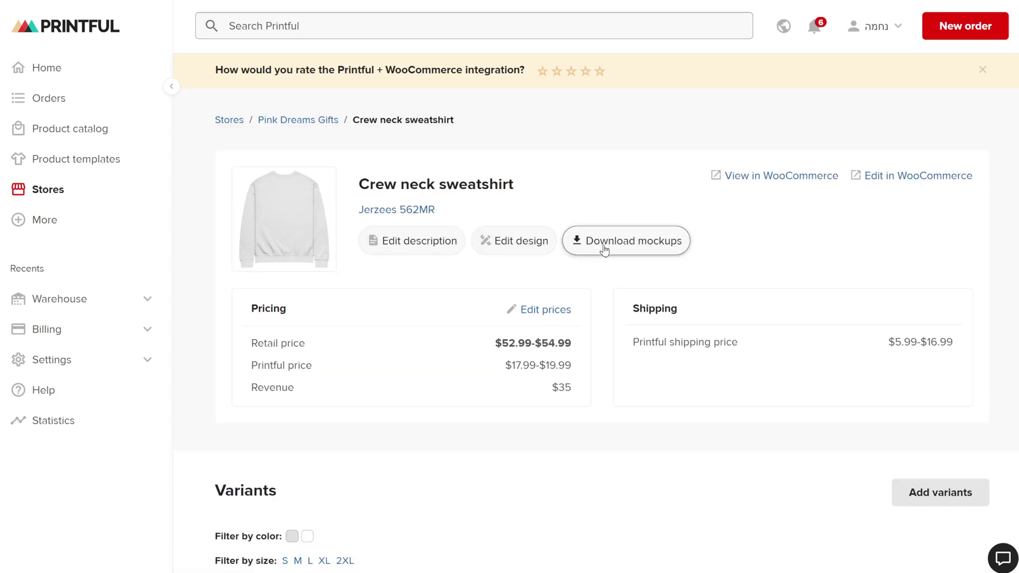
click(533, 241)
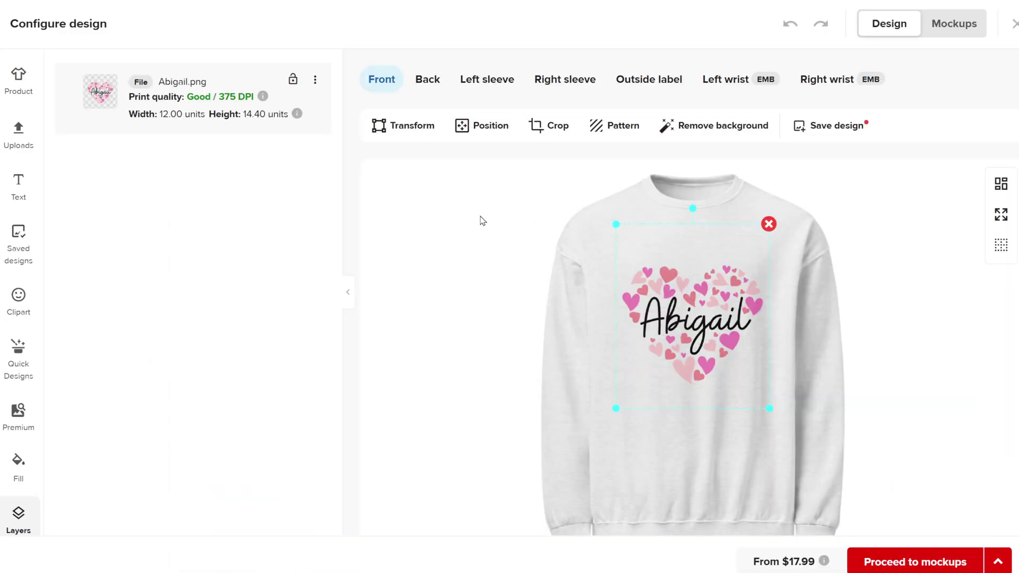
click(724, 85)
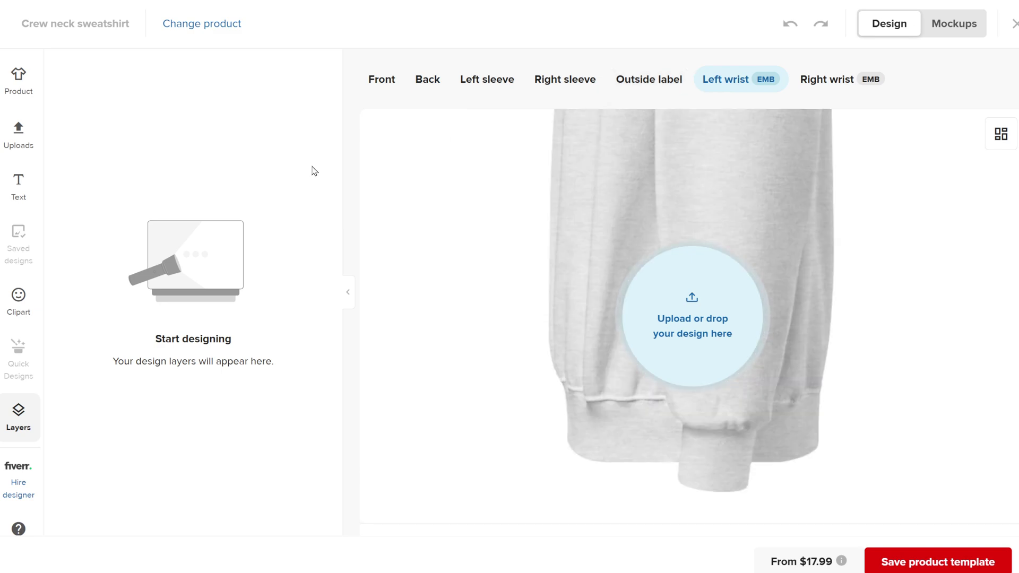
Add Sally.png from the file library to the left wrist of the Crew neck sweatshirt template and save the template
click(21, 132)
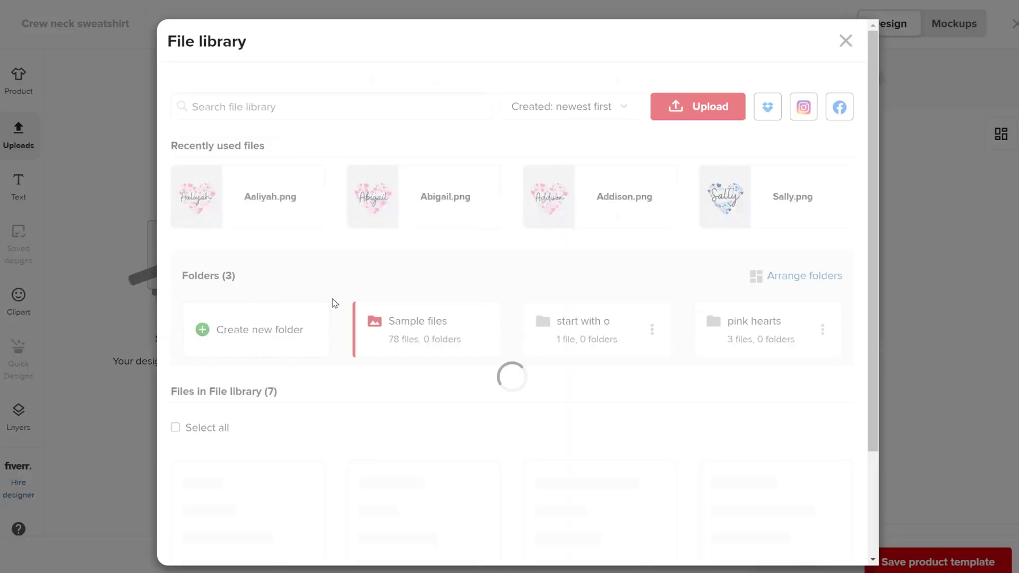
click(757, 196)
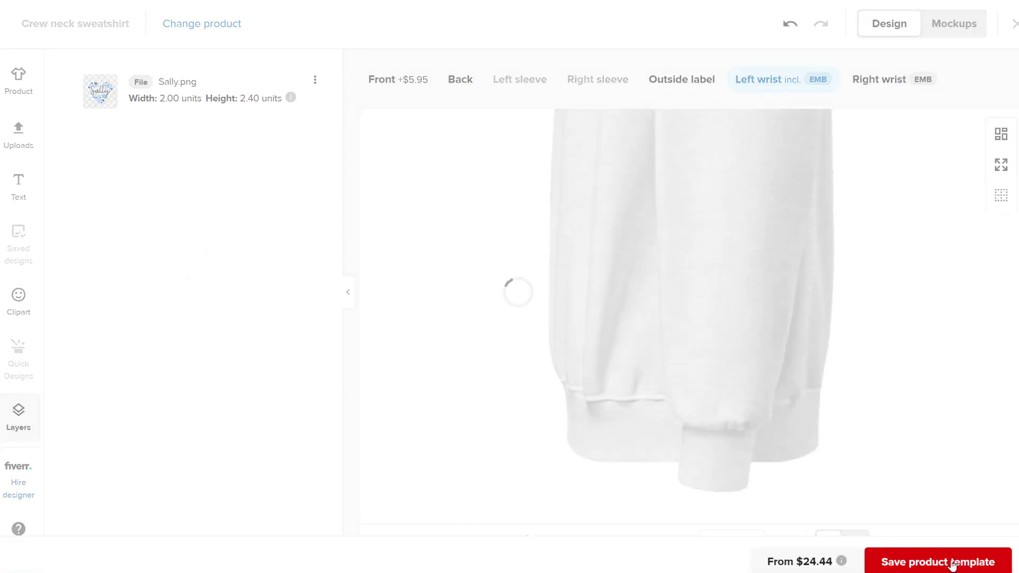
click(964, 566)
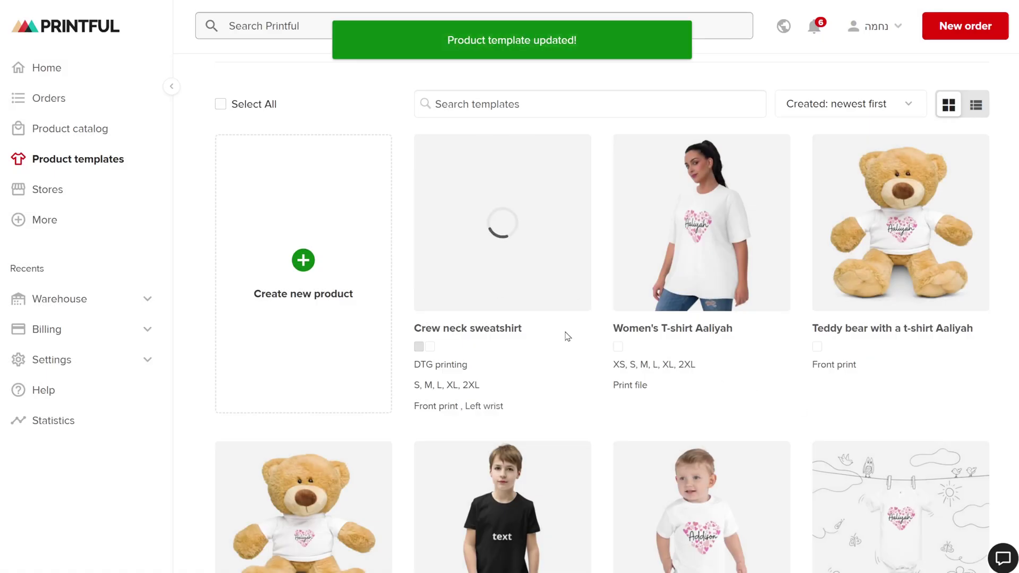
mouse_move(559, 309)
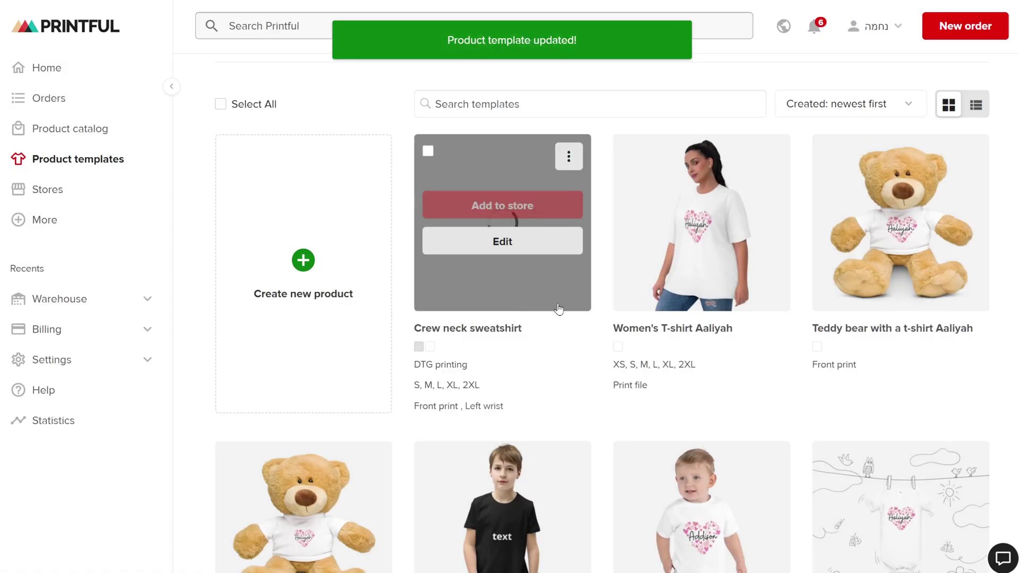